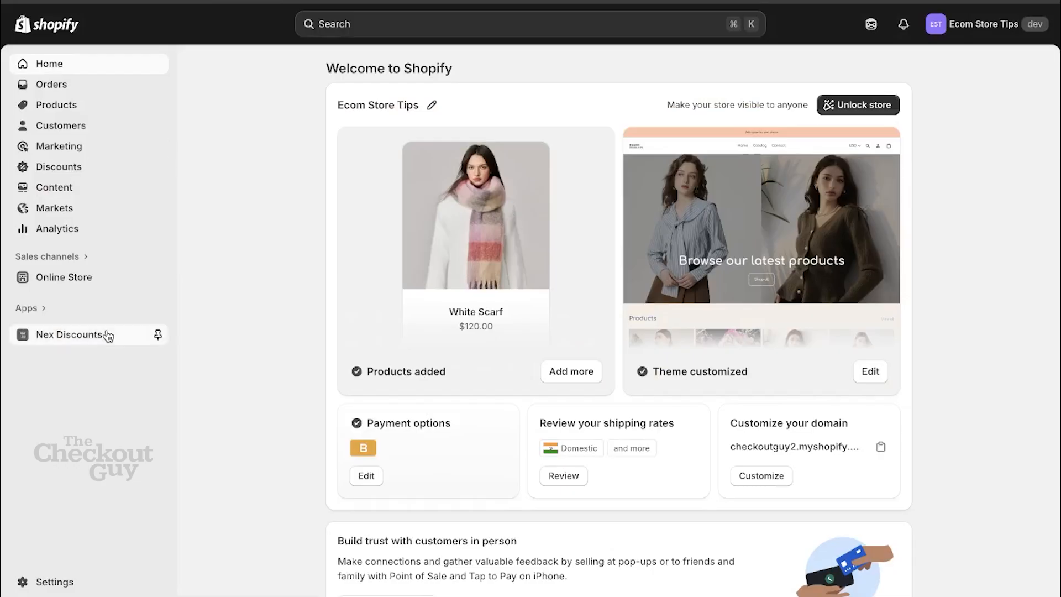
- Create a new discount in the Nex Discounts app, using the Discount Code type with the code 30%OFF
left_click(107, 334)
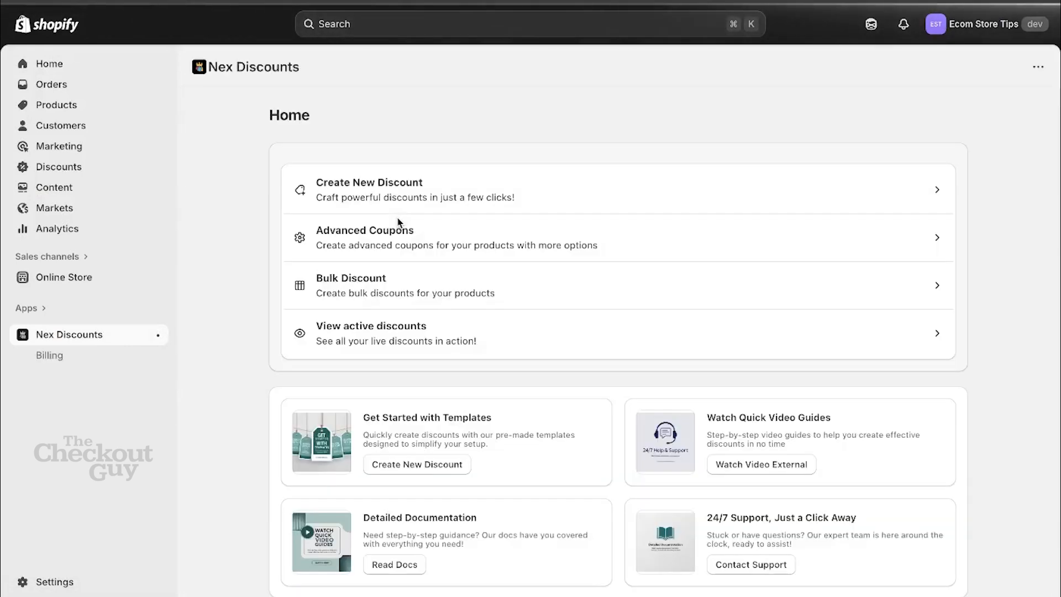
left_click(401, 202)
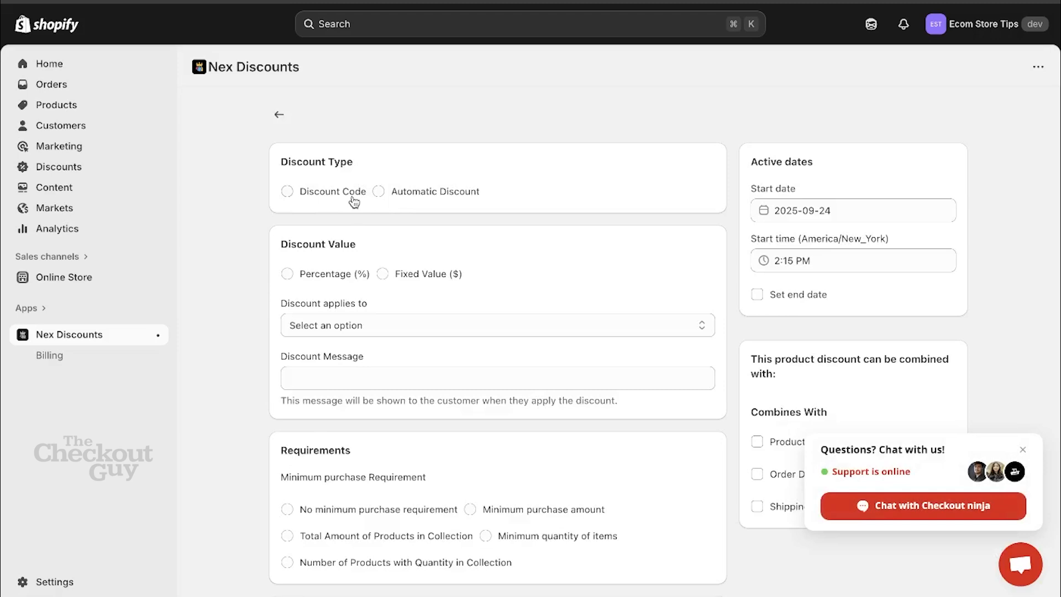
left_click(355, 202)
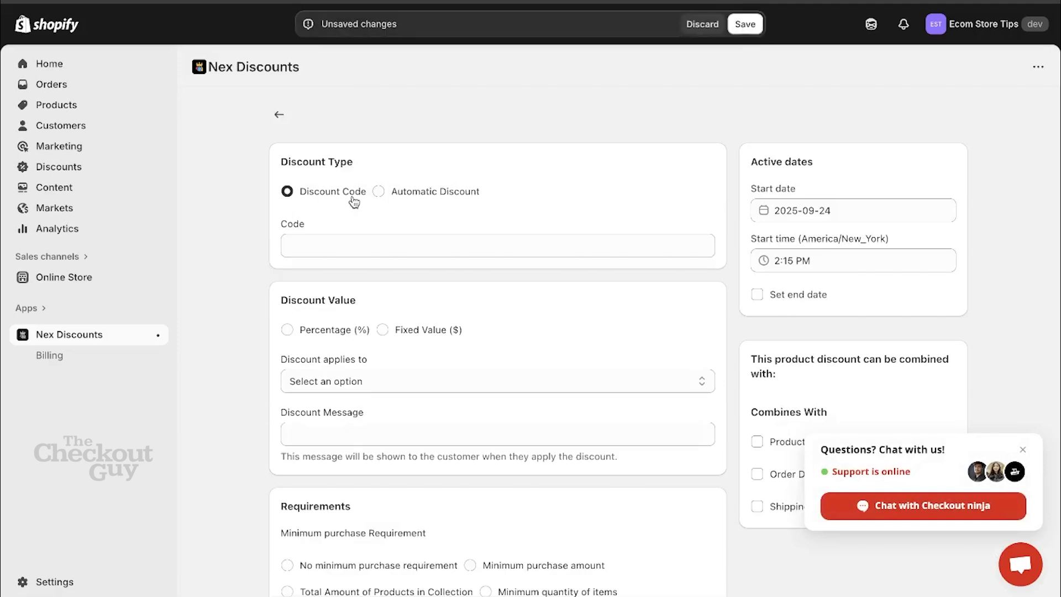
left_click(352, 239)
type("30%")
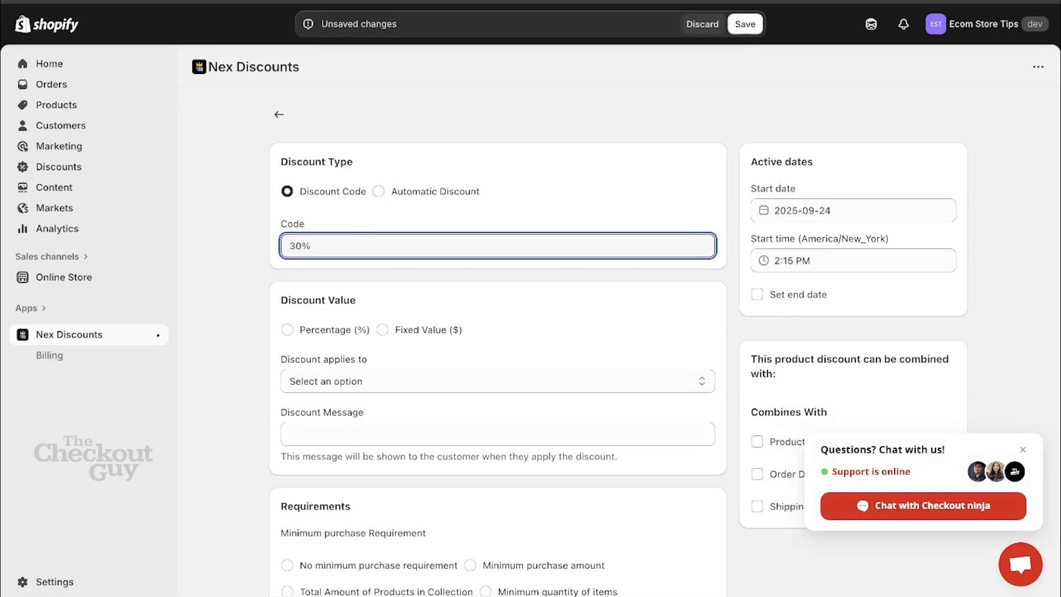
type("OFF")
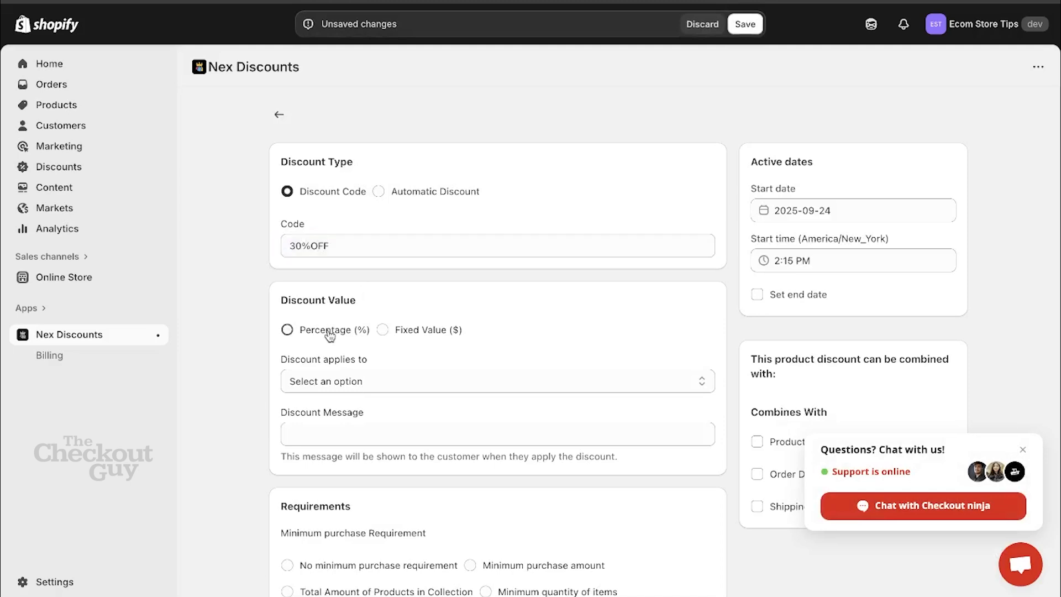
- Set a 30 percent discount value with a capping amount of 200, applied to all products
left_click(330, 334)
scroll(330, 336, "down", 2)
left_click(339, 298)
type("30")
left_click(346, 368)
type("200")
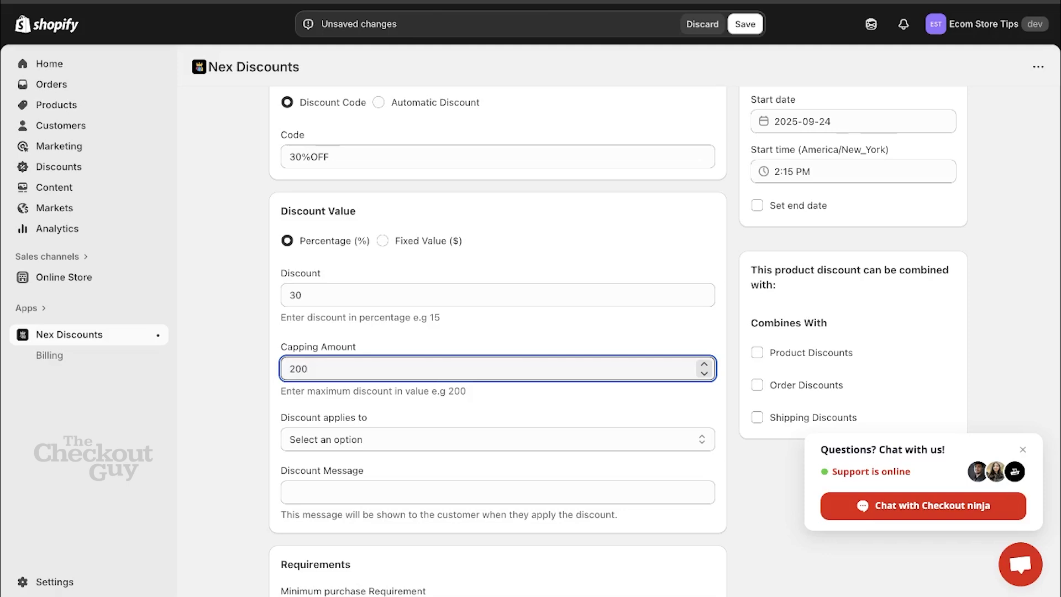
left_click(370, 438)
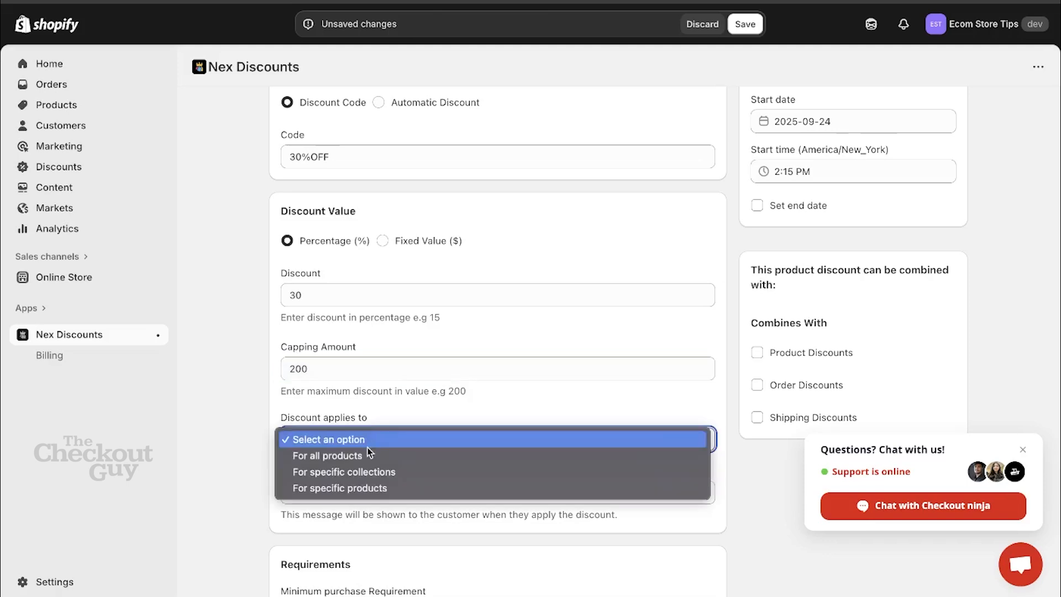
left_click(366, 454)
- Choose no minimum purchase requirement and make the discount available to all customers
scroll(377, 385, "down", 5)
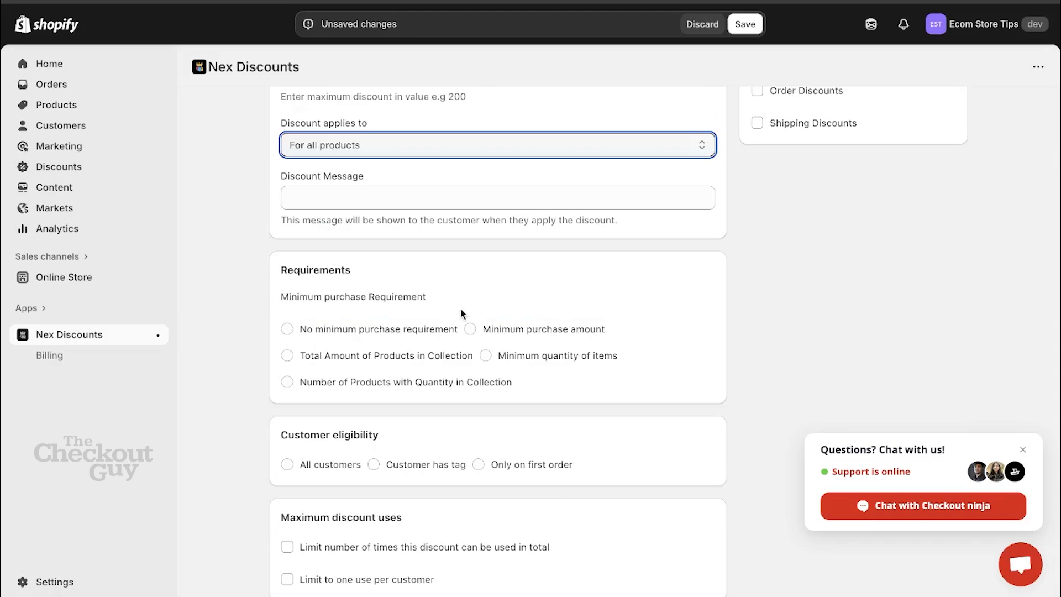
left_click(424, 336)
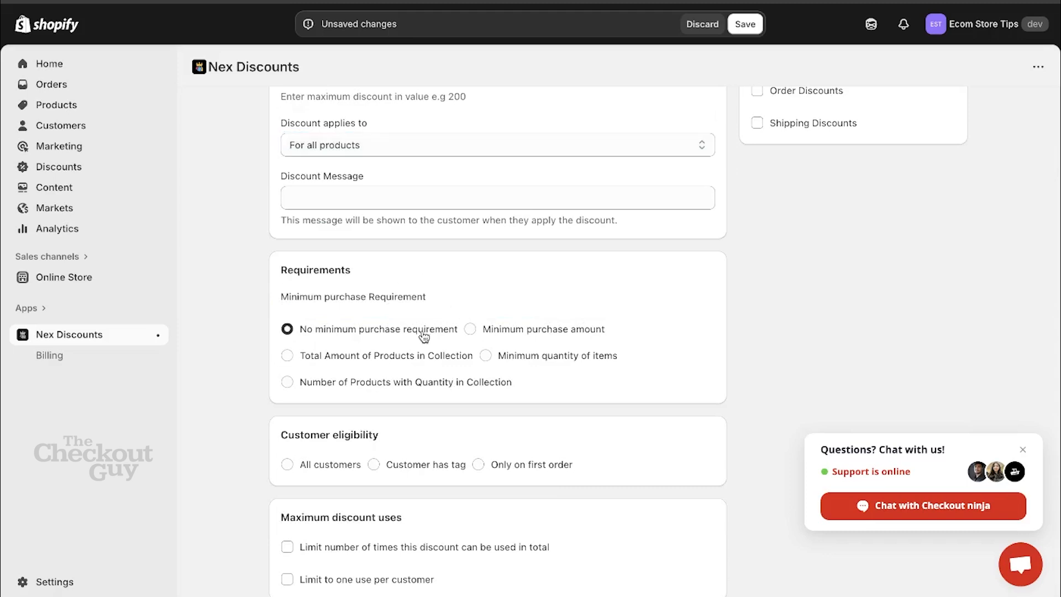
left_click(323, 471)
- Limit the discount to 100 uses in total and to one use per customer
left_click(461, 547)
left_click(448, 576)
type("100")
left_click(599, 528)
scroll(599, 529, "down", 1)
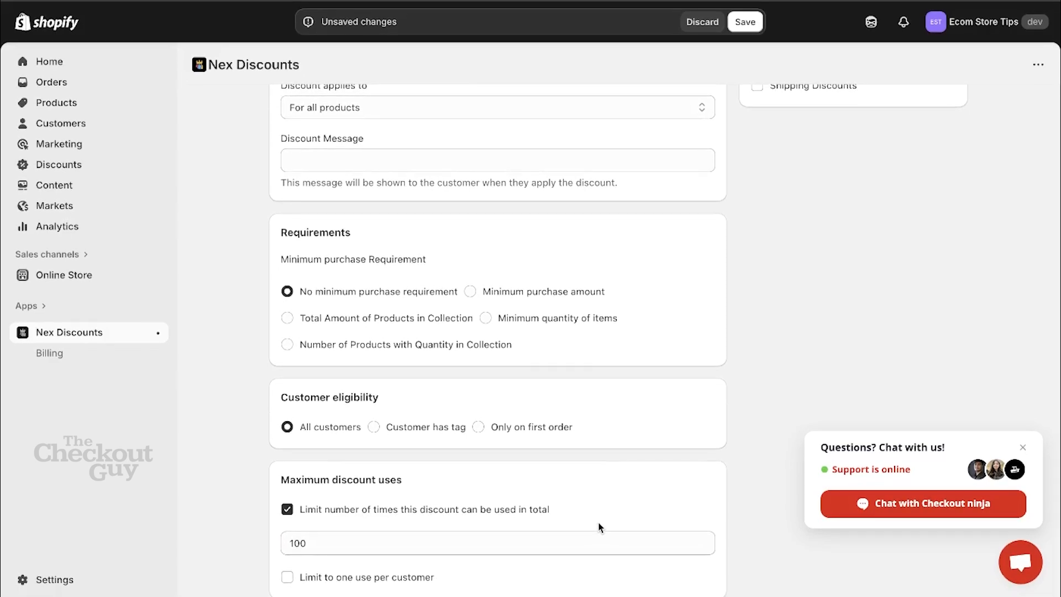
left_click(400, 587)
- Review the discount's active dates and its options for combining with product, order and shipping discounts
scroll(450, 419, "up", 8)
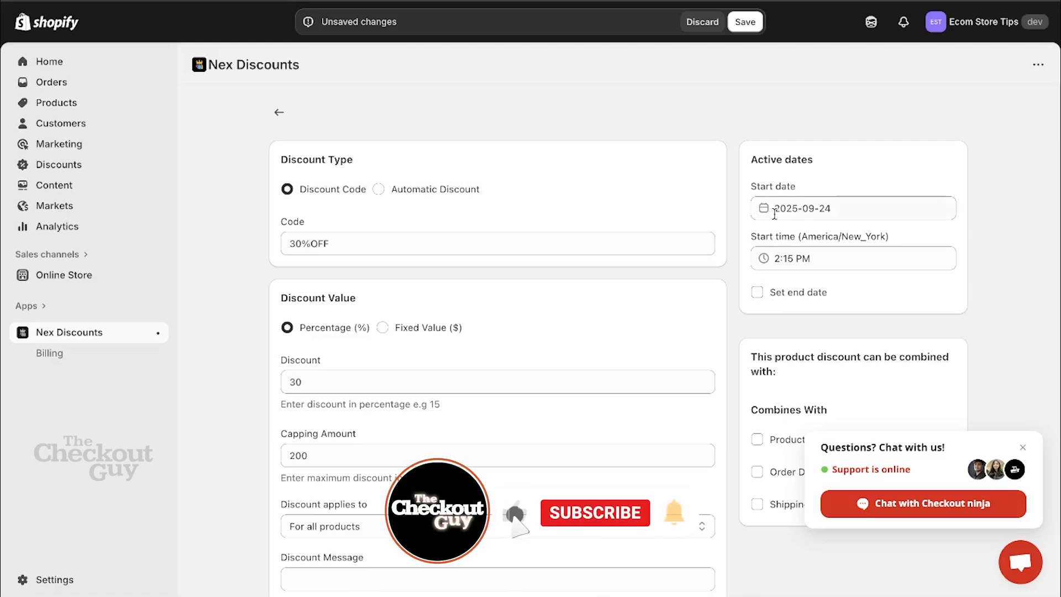
scroll(776, 209, "down", 1)
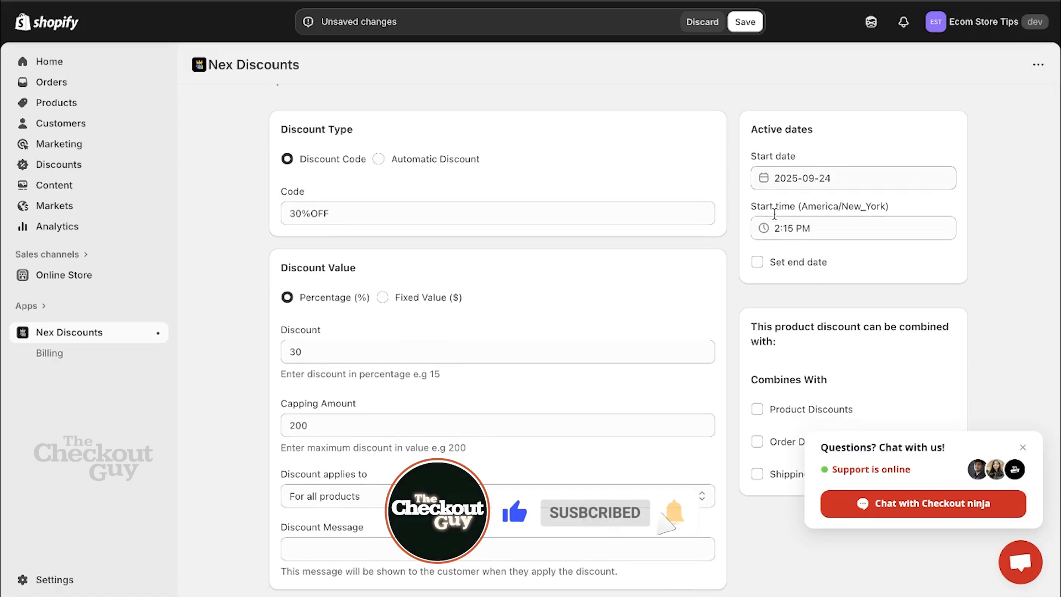
scroll(775, 214, "down", 2)
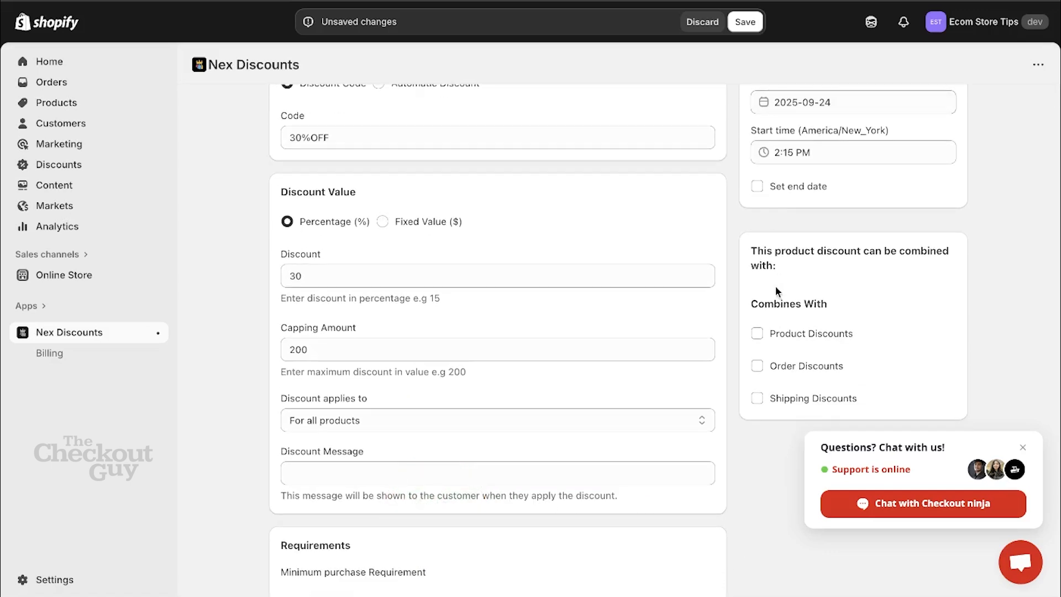
scroll(781, 352, "down", 1)
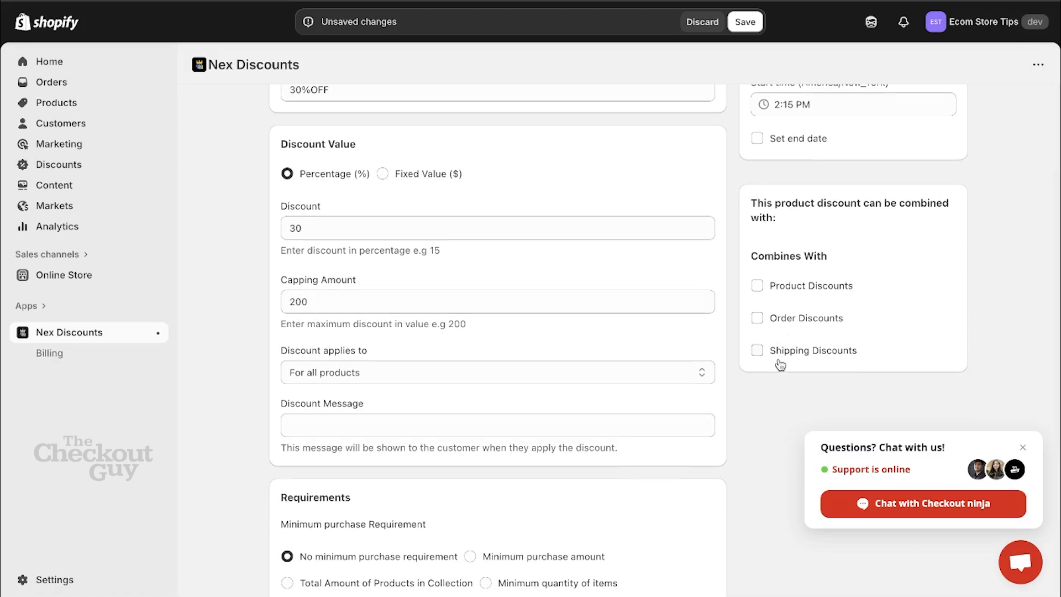
left_click(757, 290)
left_click(757, 318)
scroll(758, 323, "up", 3)
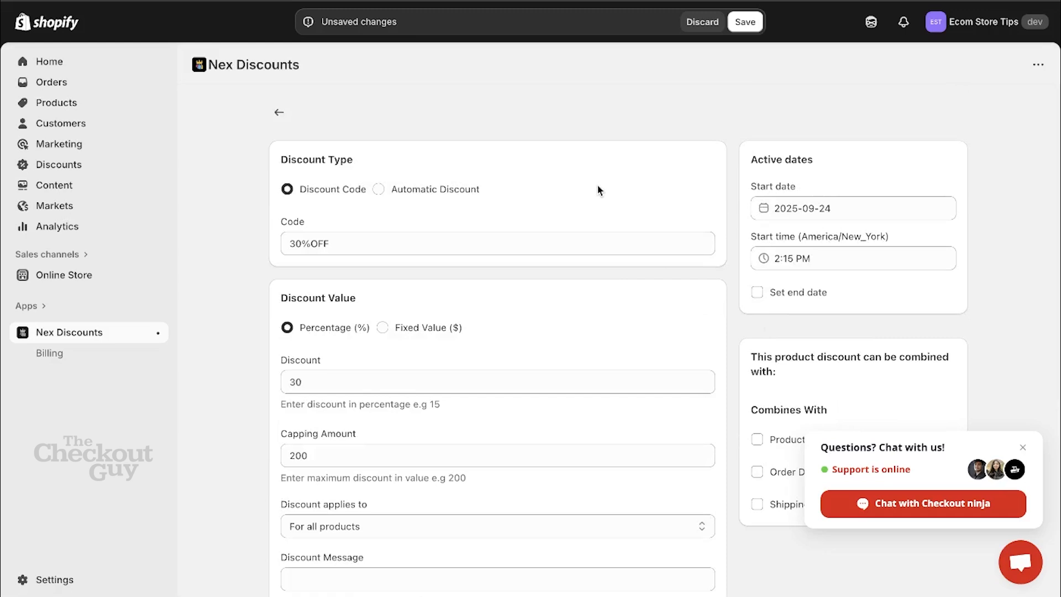
- Save the discount and copy the 30%OFF code from the store's discounts list
left_click(745, 22)
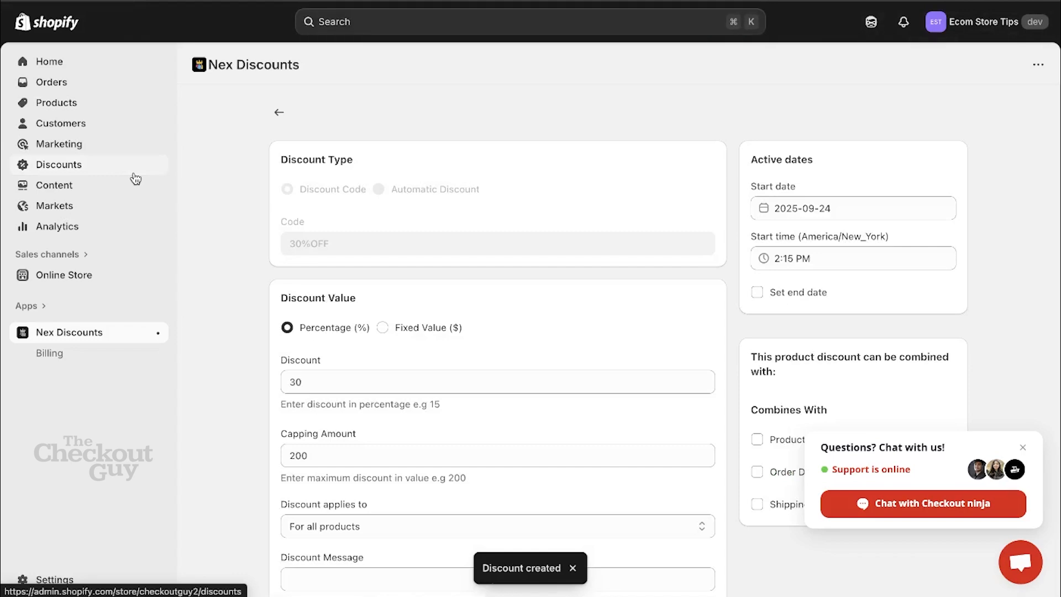
left_click(133, 175)
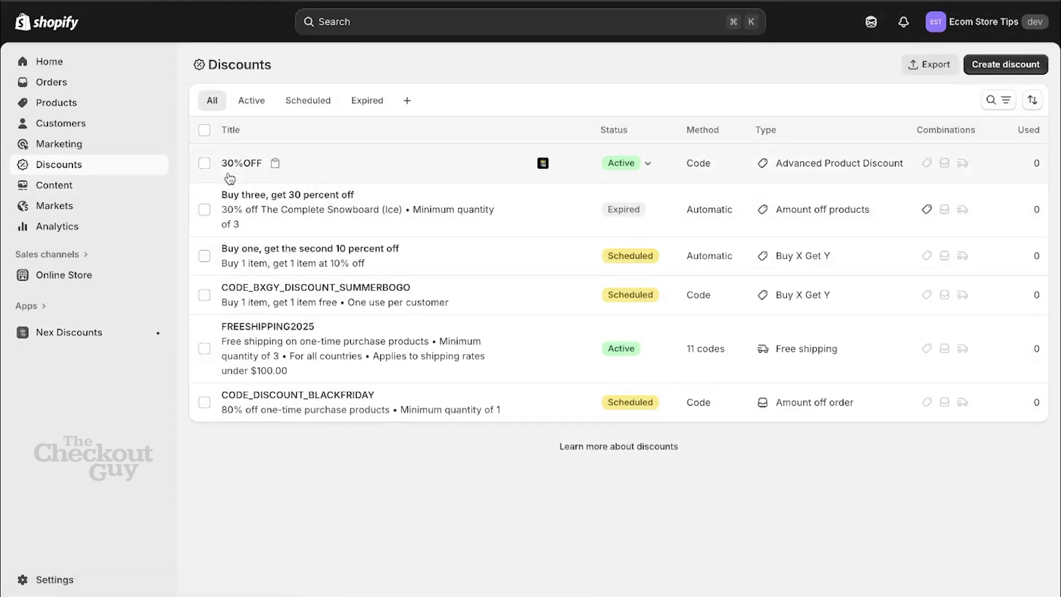
left_click(274, 166)
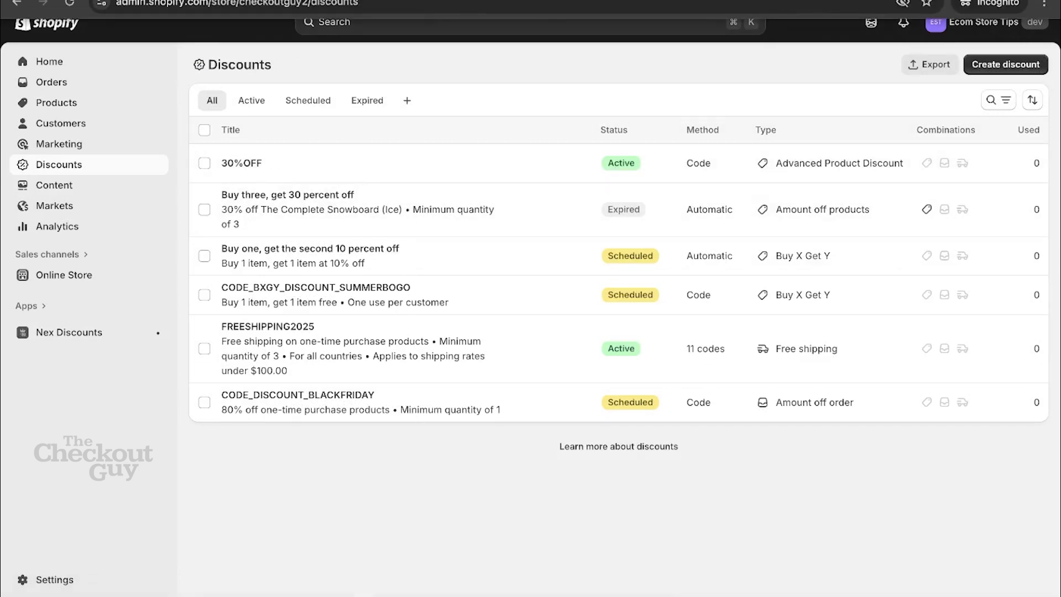
- Switch to the storefront and start checkout for one Ethnic Motifs Printed Top from the catalog
left_click(353, 0)
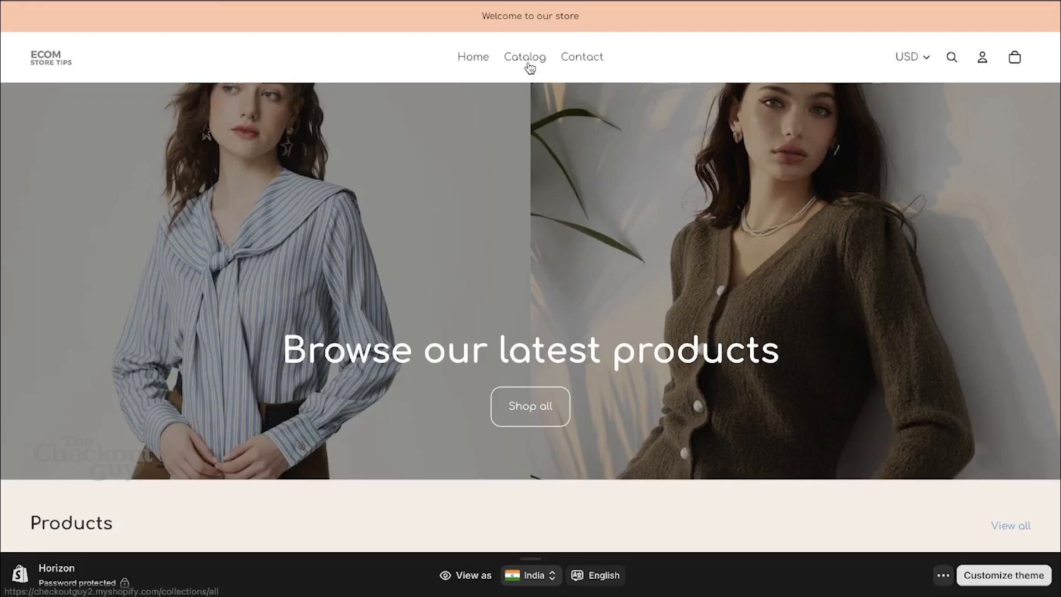
left_click(523, 270)
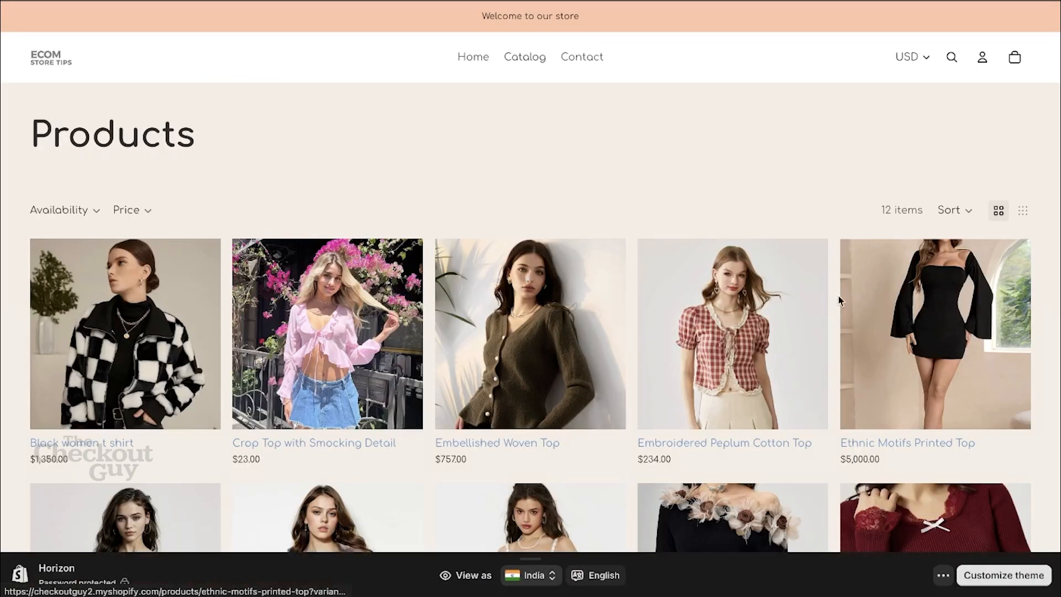
left_click(872, 294)
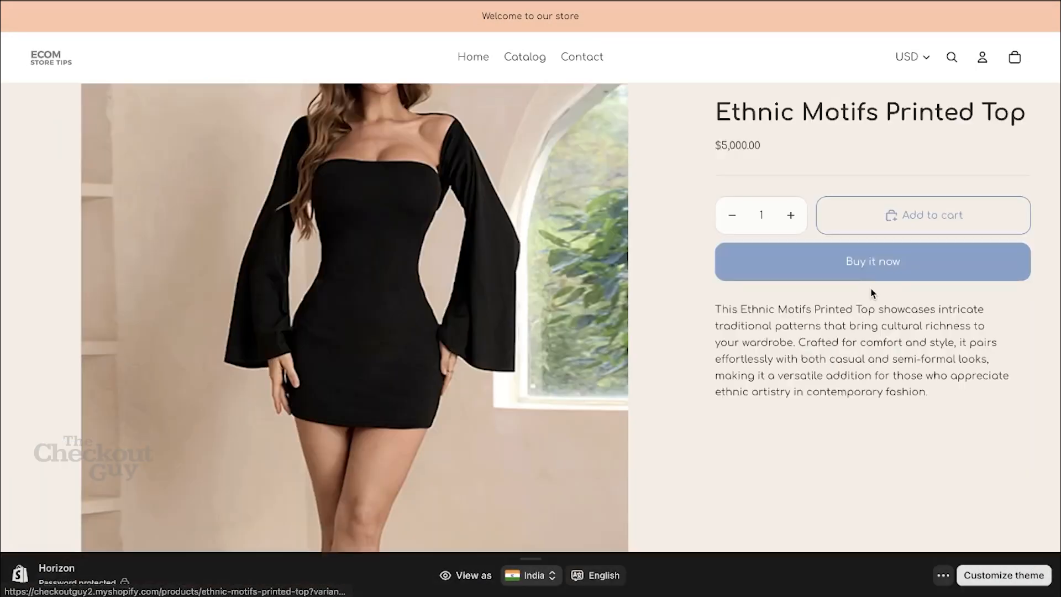
left_click(824, 260)
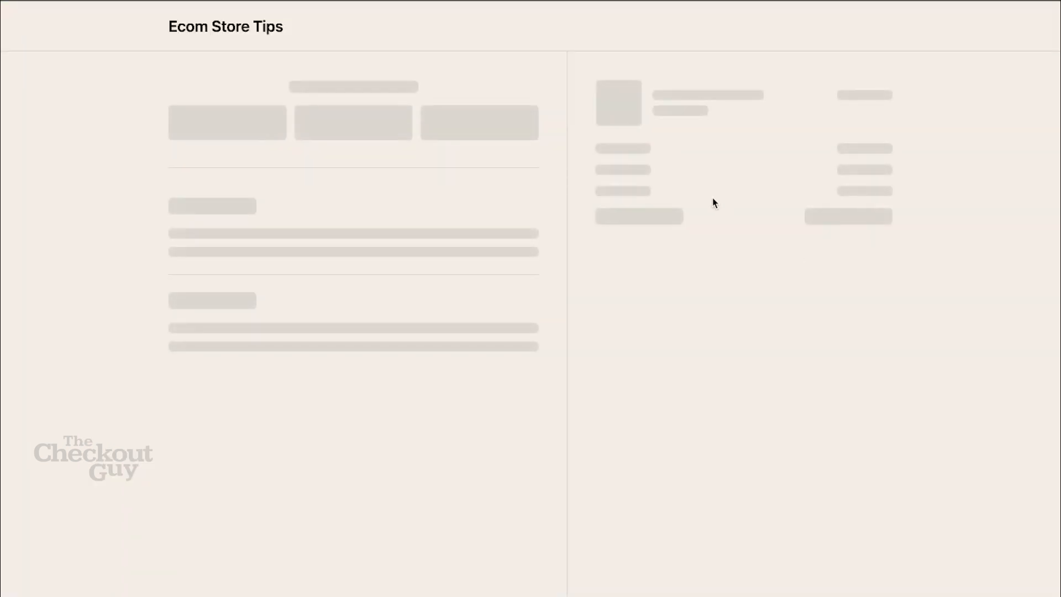
- Apply the discount code 30%OFF to the Ethnic Motifs Printed Top order at checkout
left_click(688, 171)
type("30%OFF")
left_click(871, 167)
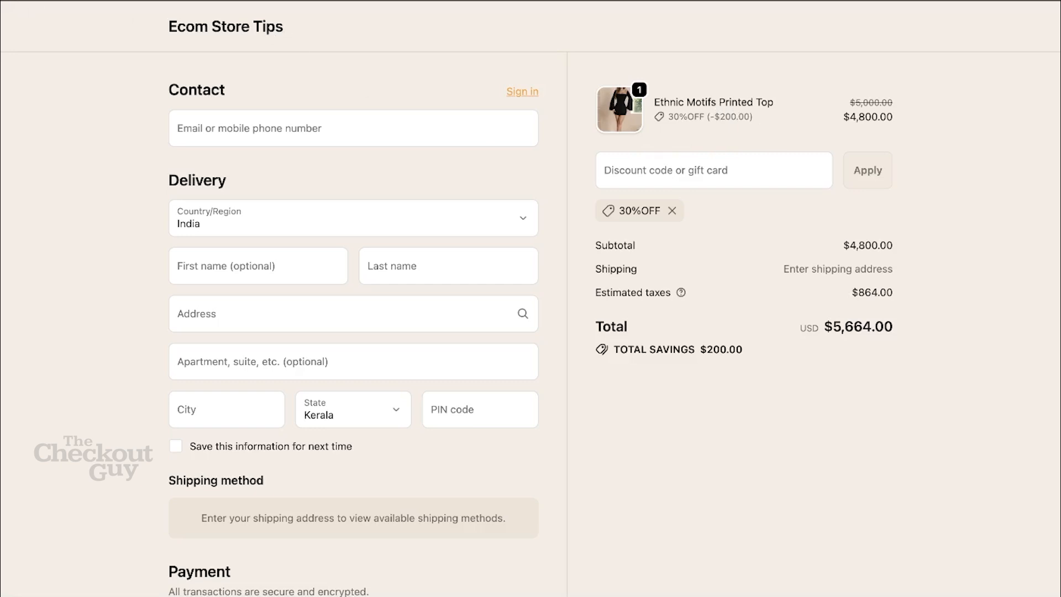
- Return to the store catalog and start checkout for the Embroidered Peplum Cotton Top
key("alt+Left")
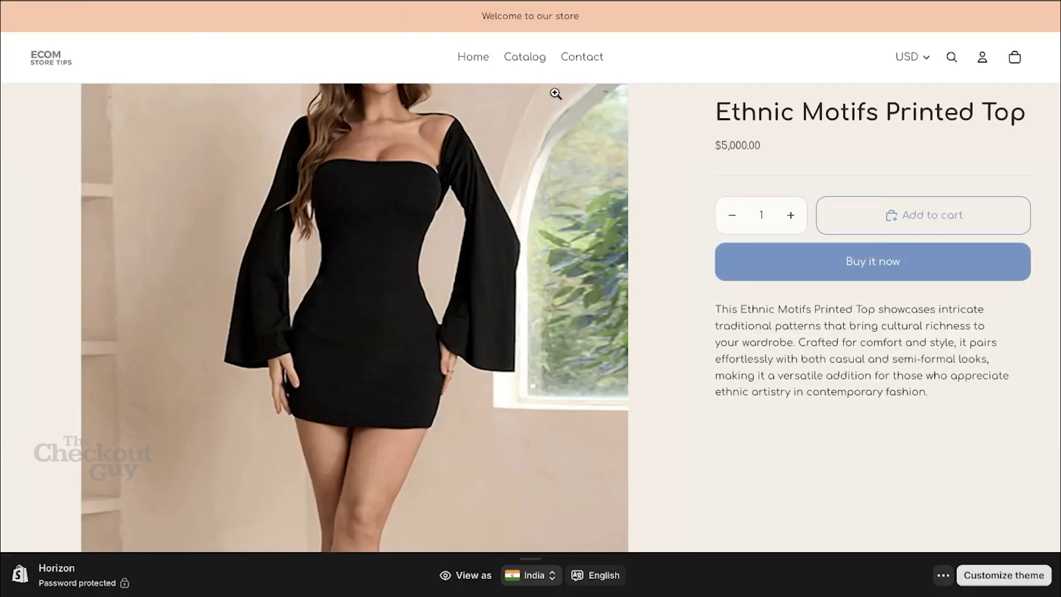
left_click(525, 58)
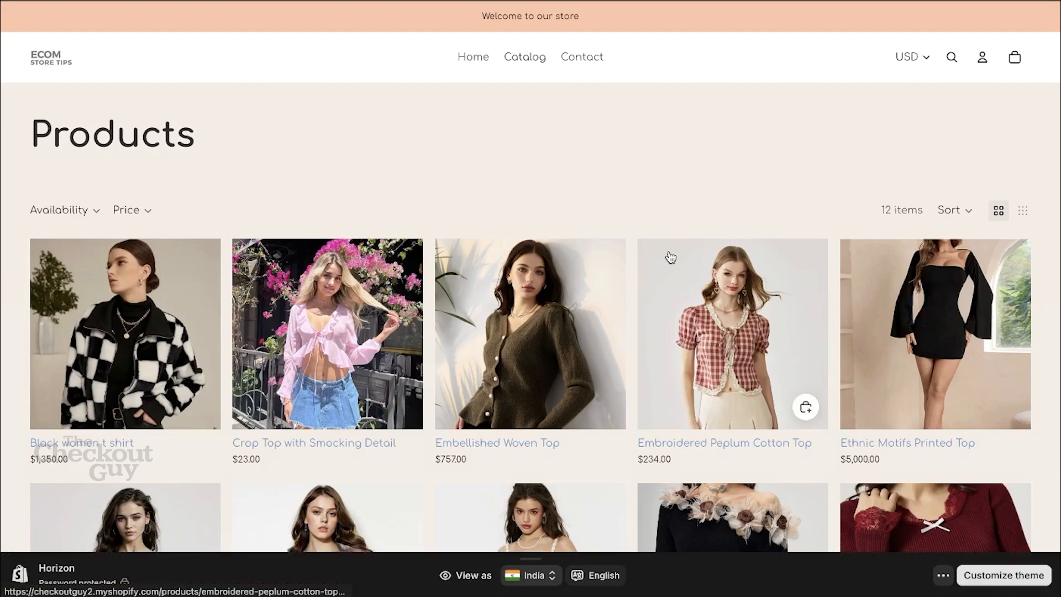
scroll(626, 284, "down", 5)
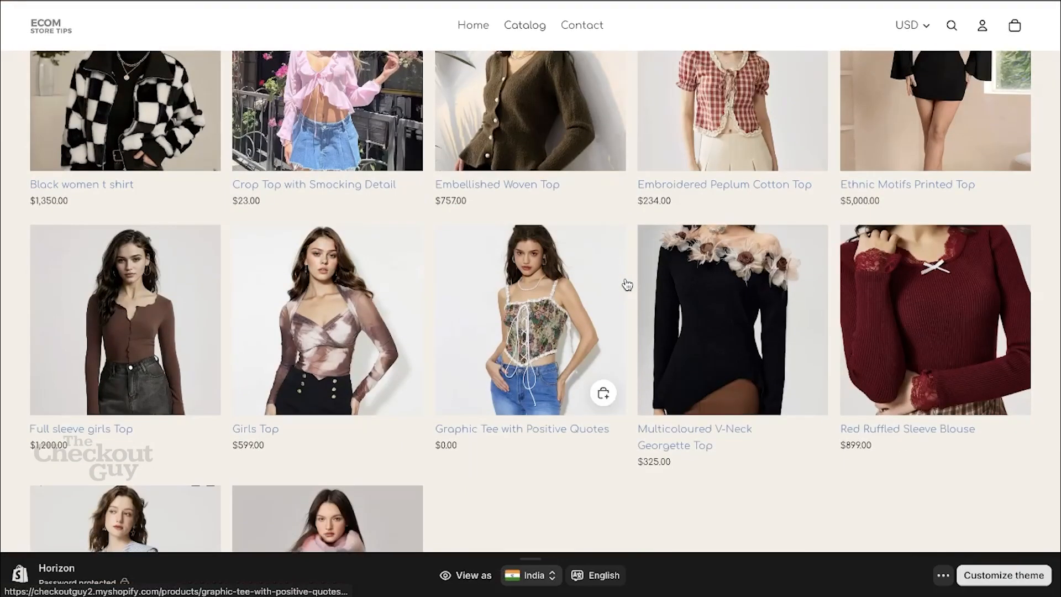
scroll(626, 285, "down", 2)
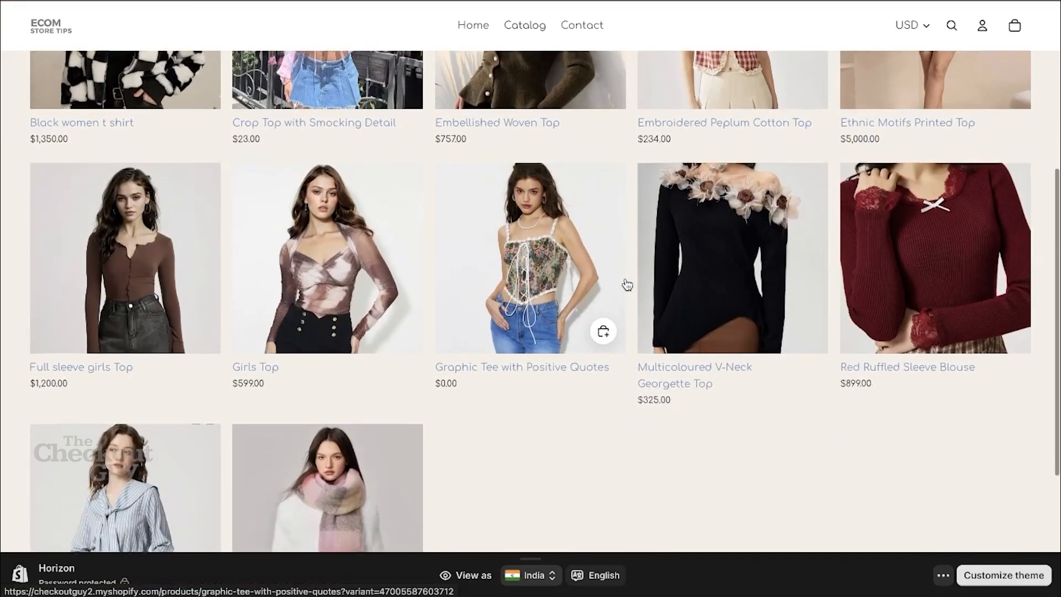
scroll(626, 285, "up", 4)
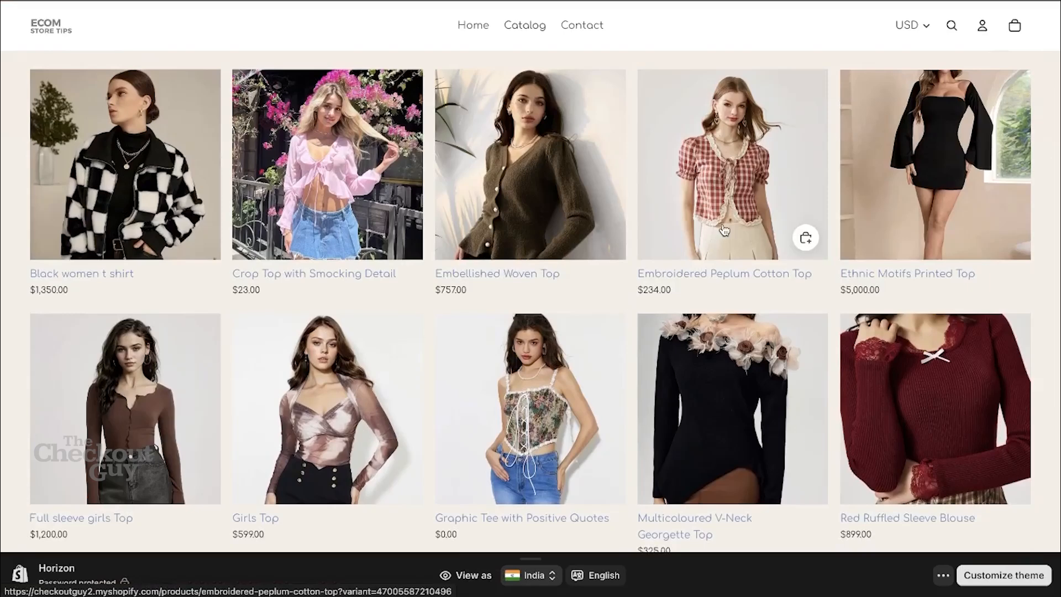
left_click(722, 223)
left_click(778, 288)
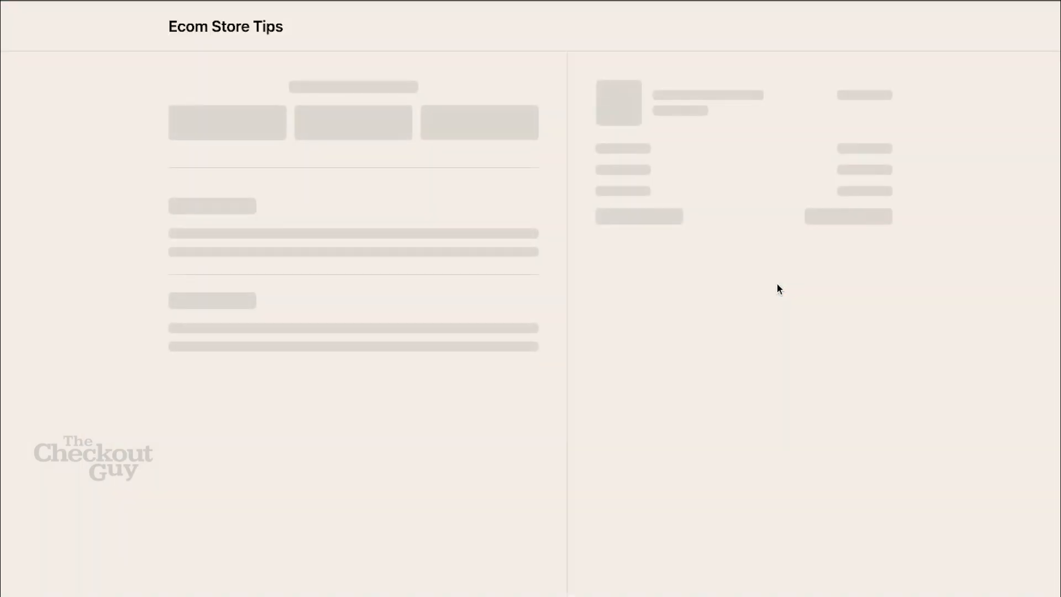
- Apply the discount code 30%OFF to the Embroidered Peplum Cotton Top order at checkout
left_click(679, 178)
type("30%OFF")
left_click(857, 171)
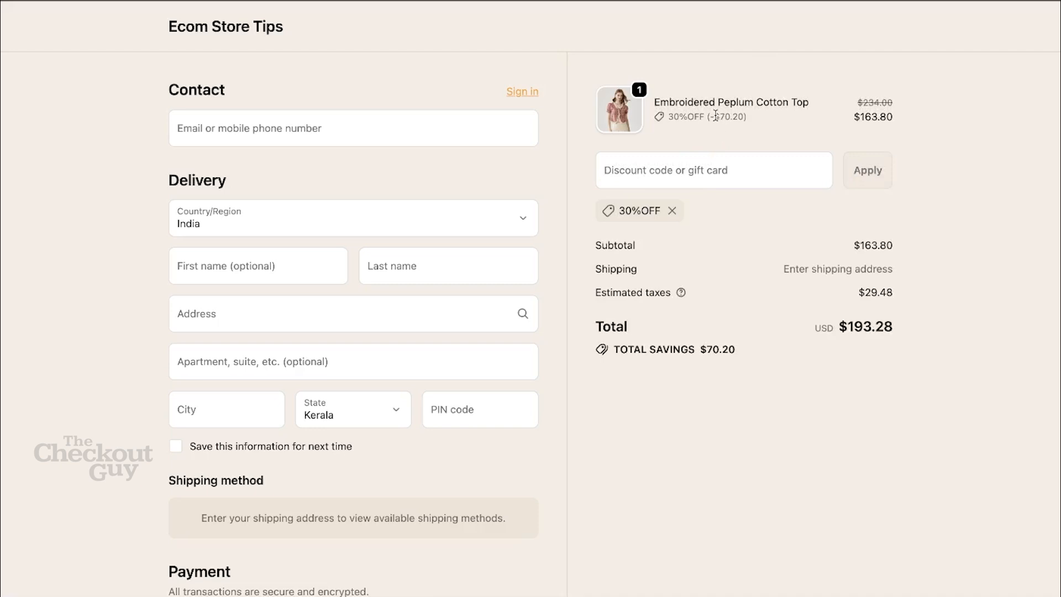
- Examine the deducted discount amount and the original price of the Embroidered Peplum Cotton Top in the order summary
left_click_drag(707, 116, 768, 119)
left_click(695, 127)
left_click_drag(855, 103, 910, 104)
left_click(663, 135)
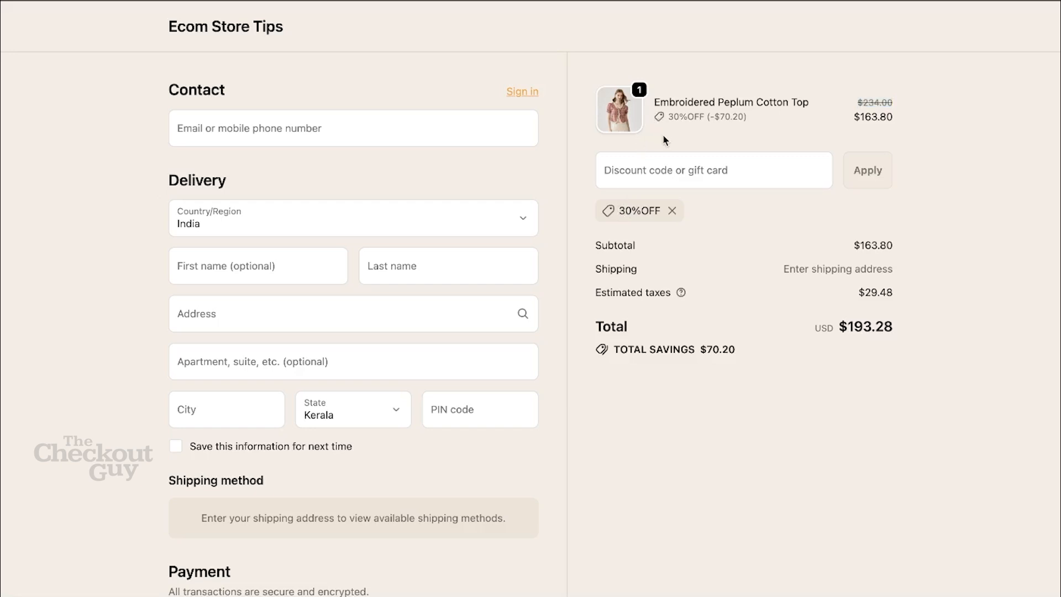